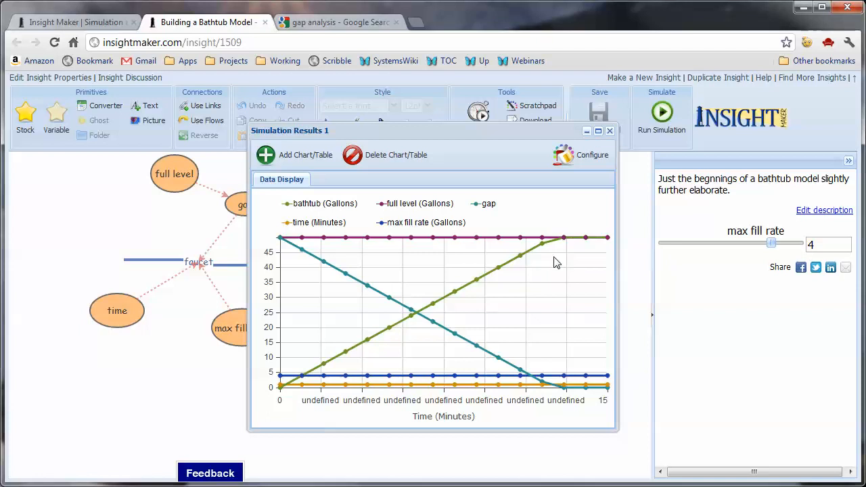
- Close the simulation results and inspect the max fill rate variable's properties and its available units, leaving the unit selection cancelled
click(609, 132)
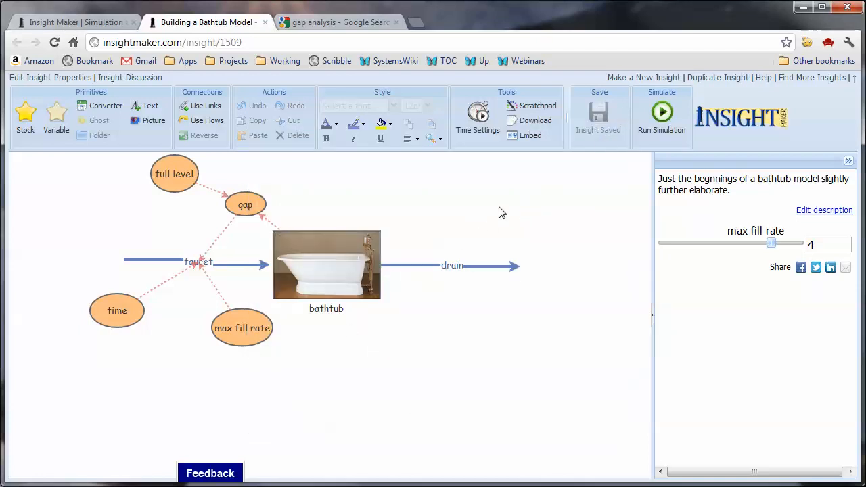
click(261, 333)
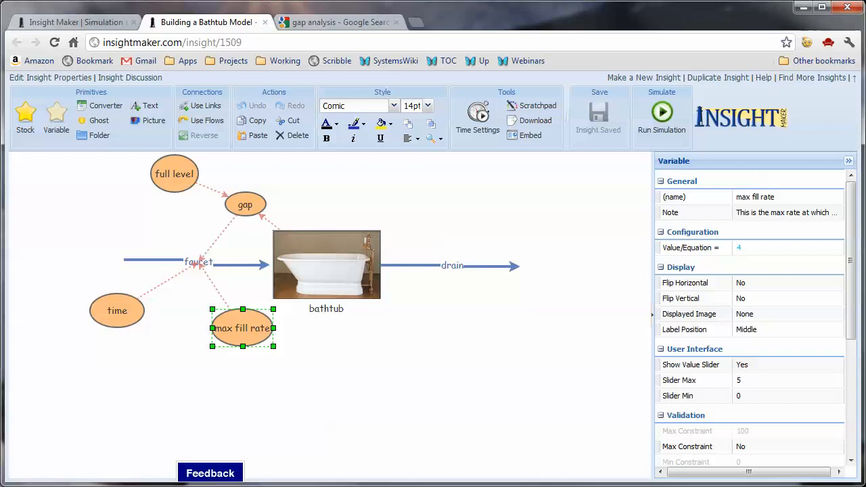
scroll(831, 387, down, 3)
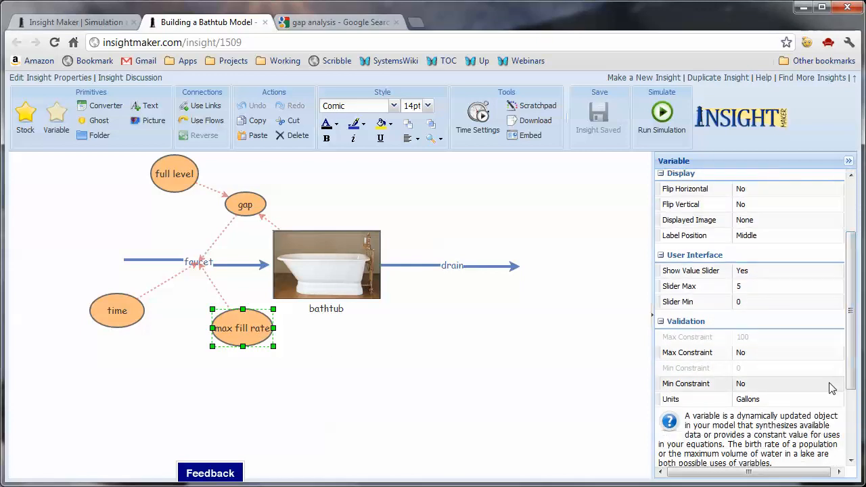
scroll(786, 411, up, 3)
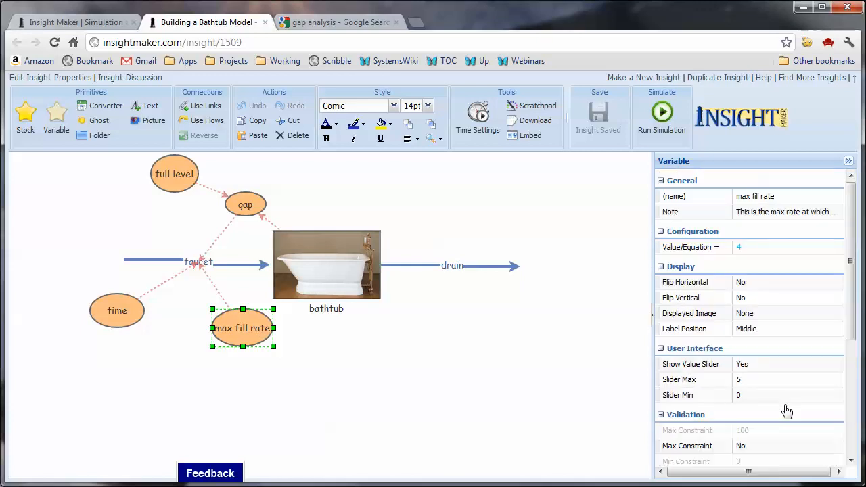
click(778, 460)
key(Tab)
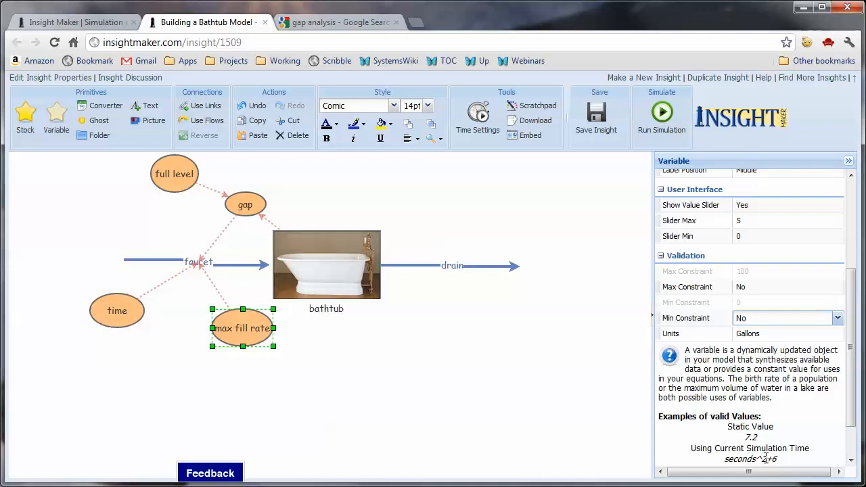
key(Tab)
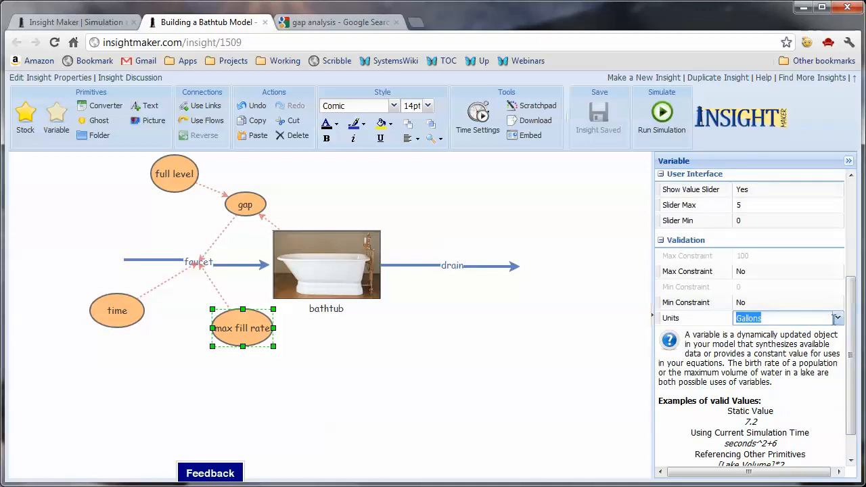
click(837, 318)
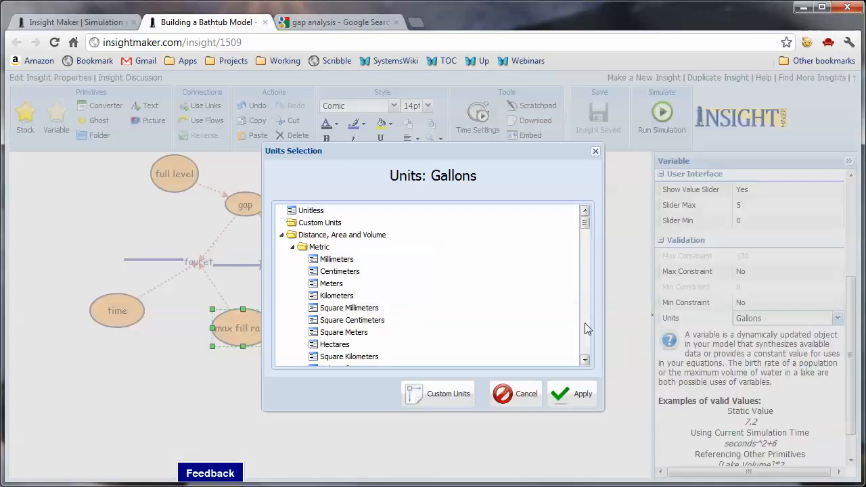
click(585, 330)
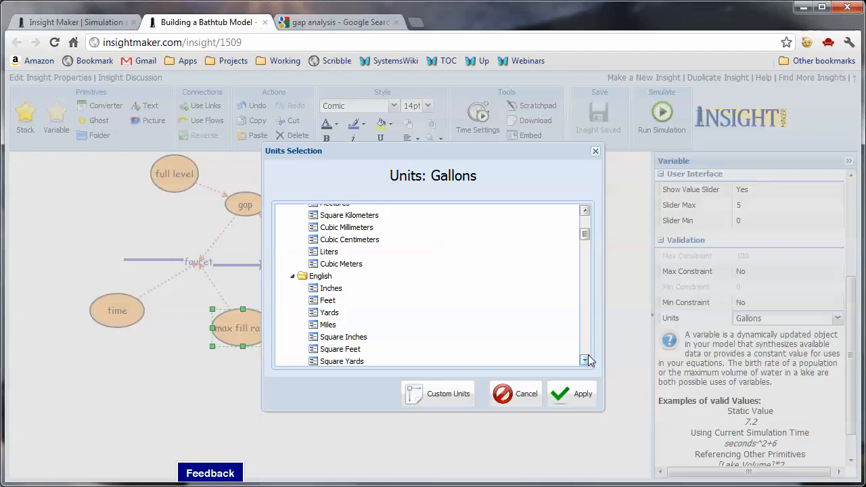
click(584, 360)
click(585, 360)
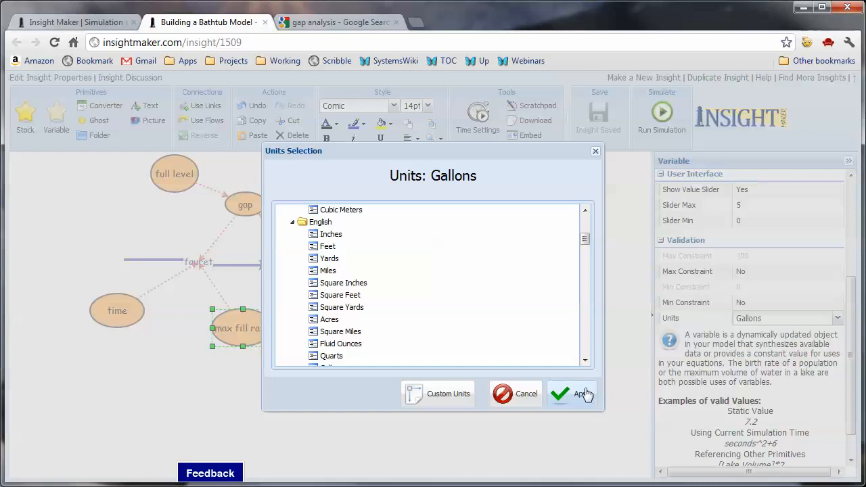
click(527, 395)
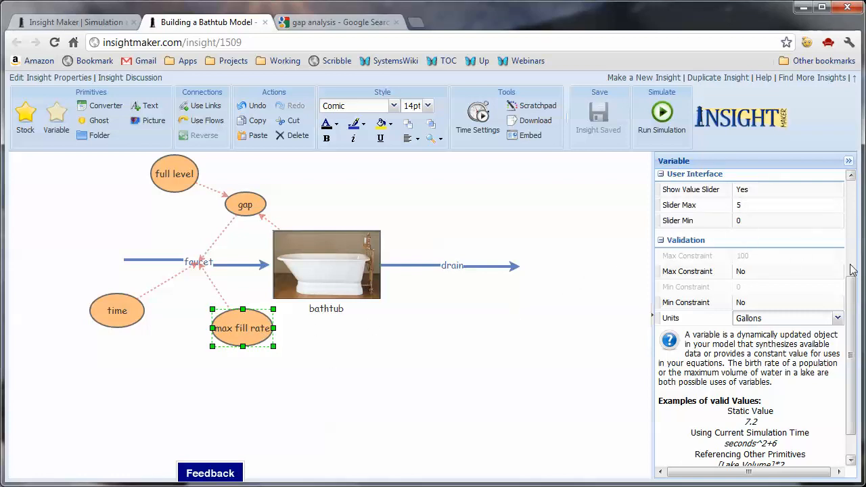
- Rename the max fill rate variable to "max fill"
drag(850, 291, 845, 184)
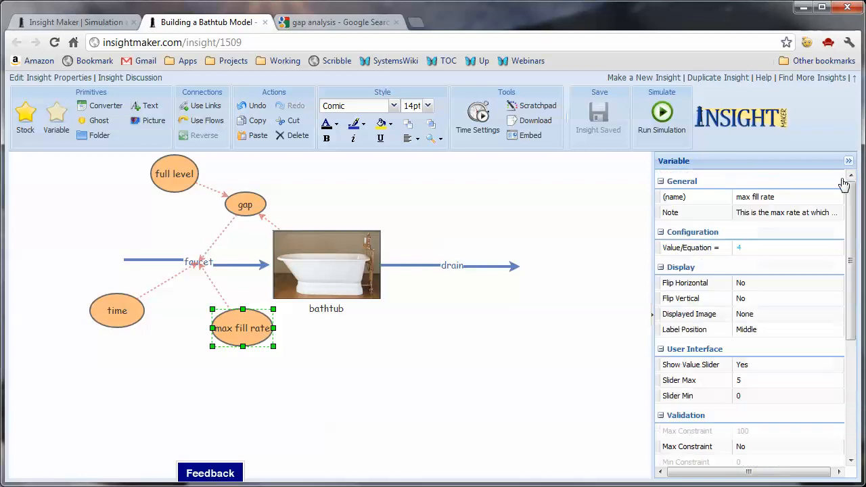
click(789, 196)
click(788, 196)
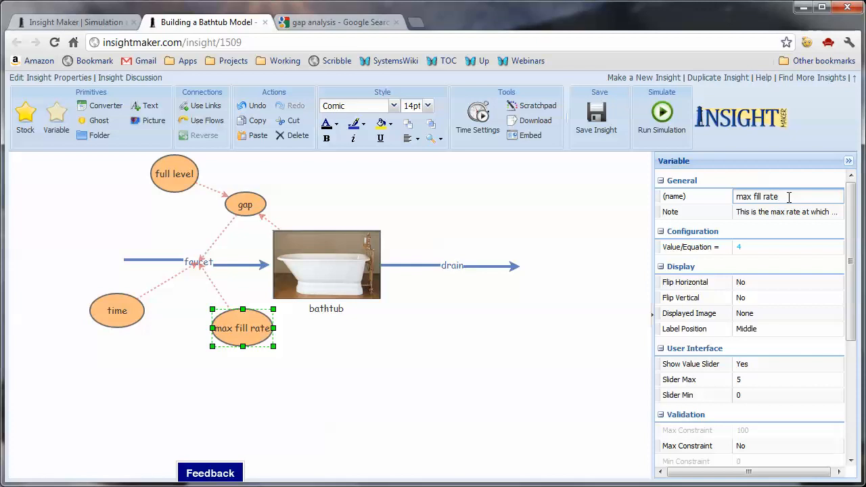
key(BackSpace)
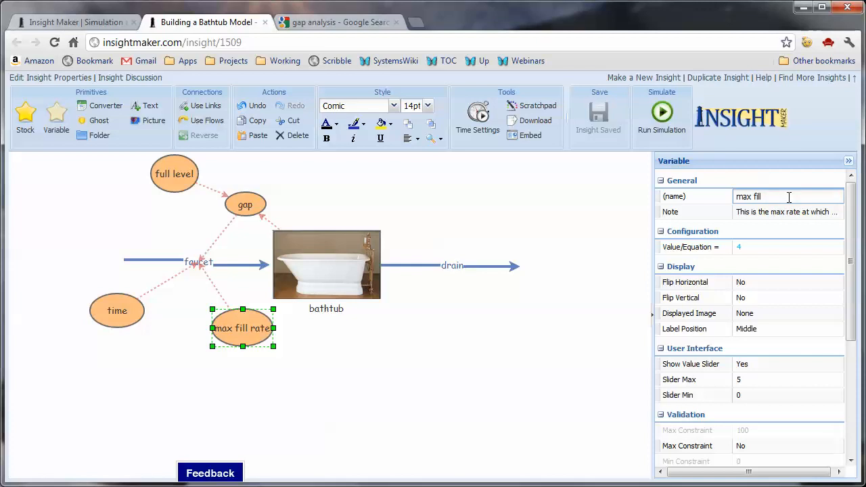
click(483, 365)
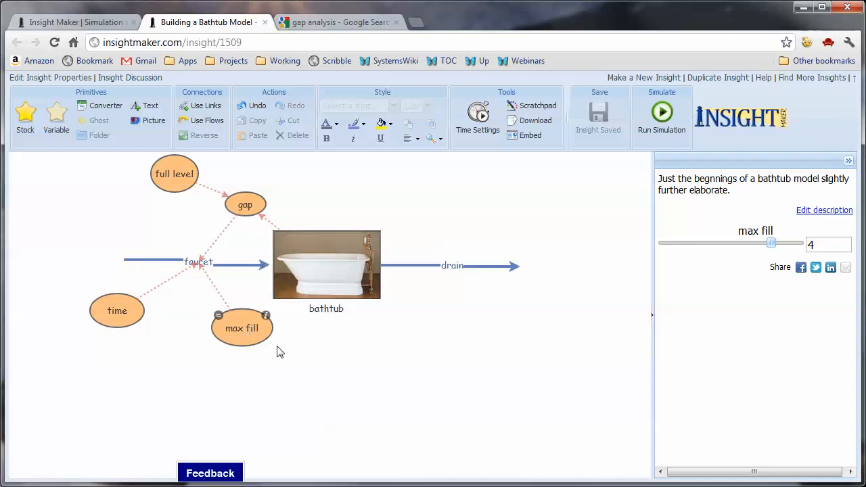
- Enable the value slider for the drain flow and set its slider maximum to 5
click(458, 264)
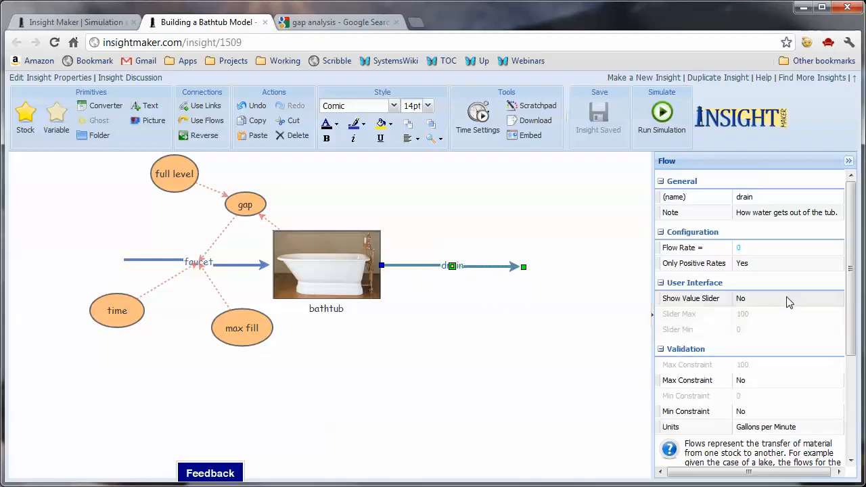
click(761, 301)
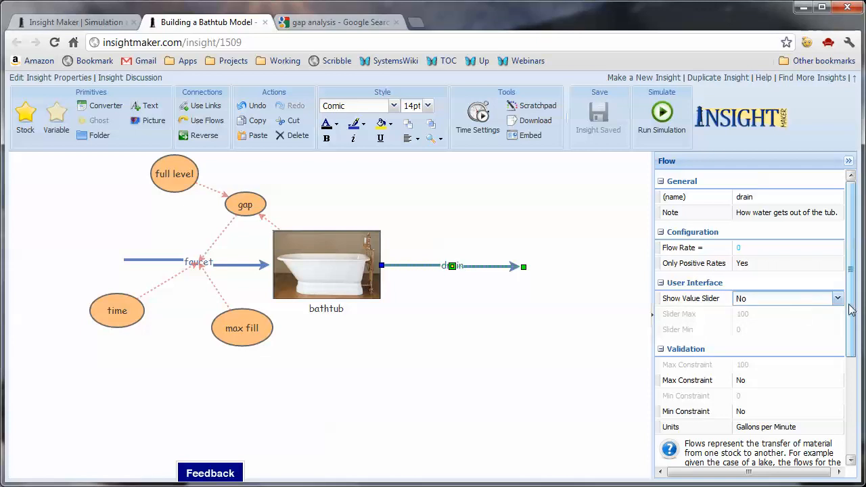
click(837, 298)
click(771, 328)
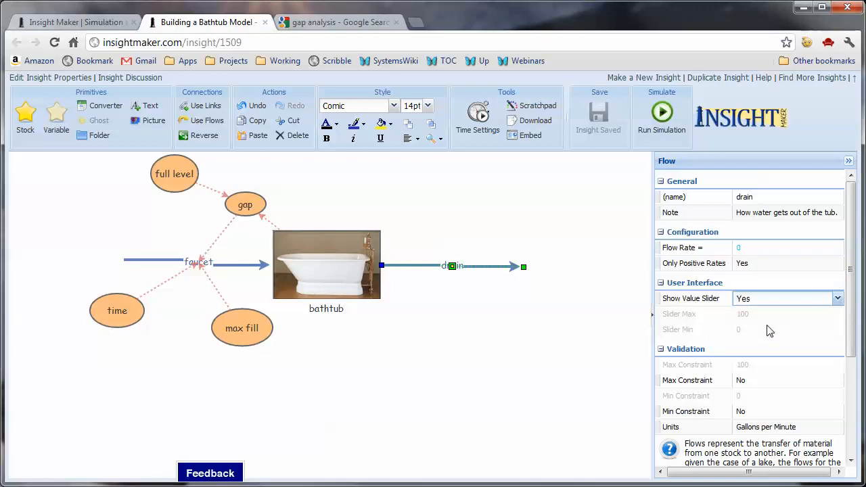
click(763, 319)
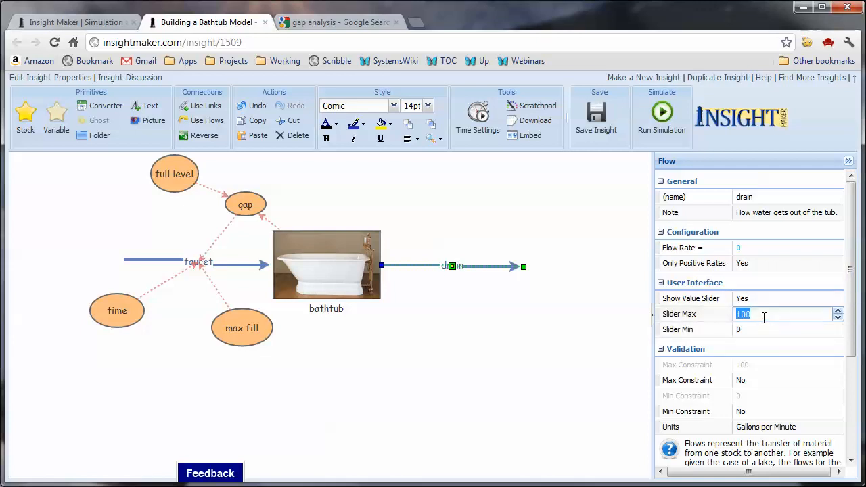
text(5)
click(522, 352)
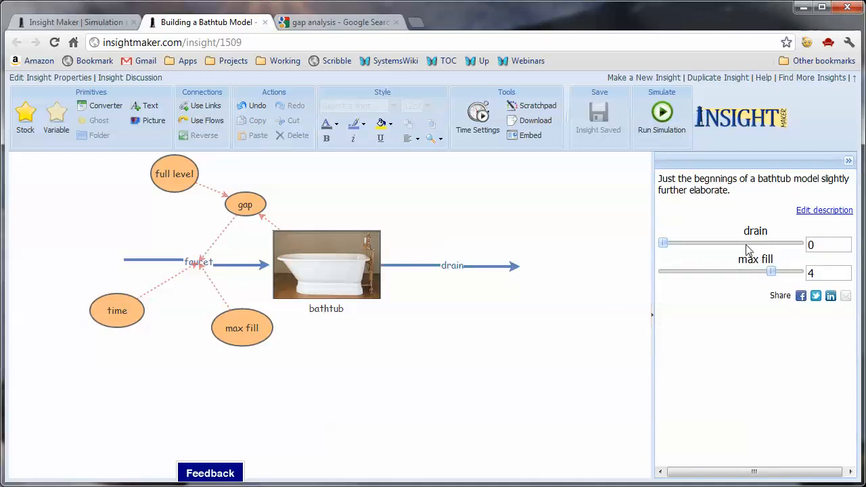
- Enable the value slider for the full level variable
click(170, 176)
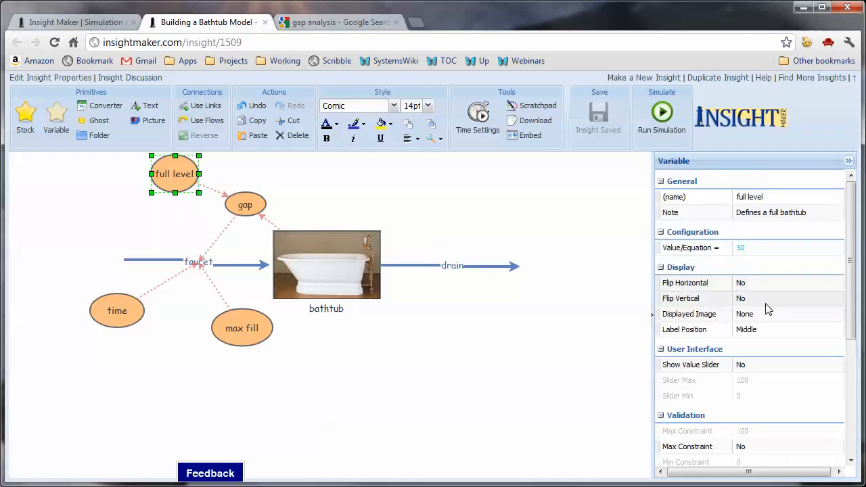
click(762, 371)
click(837, 364)
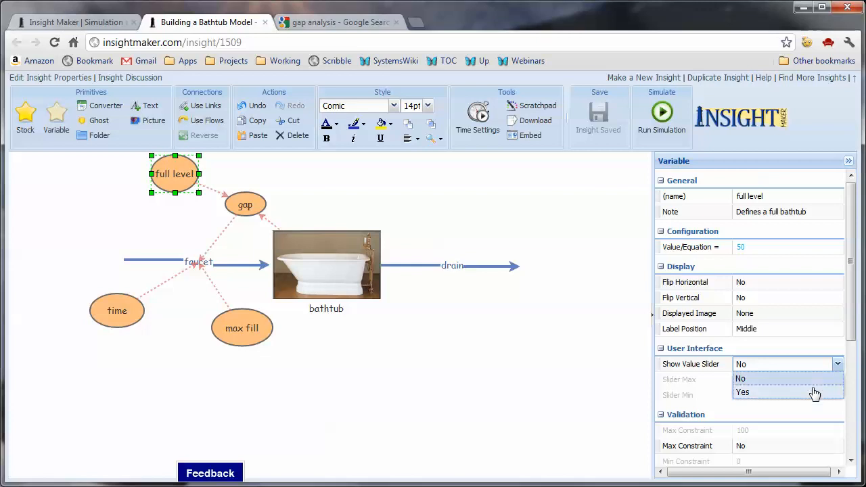
click(813, 393)
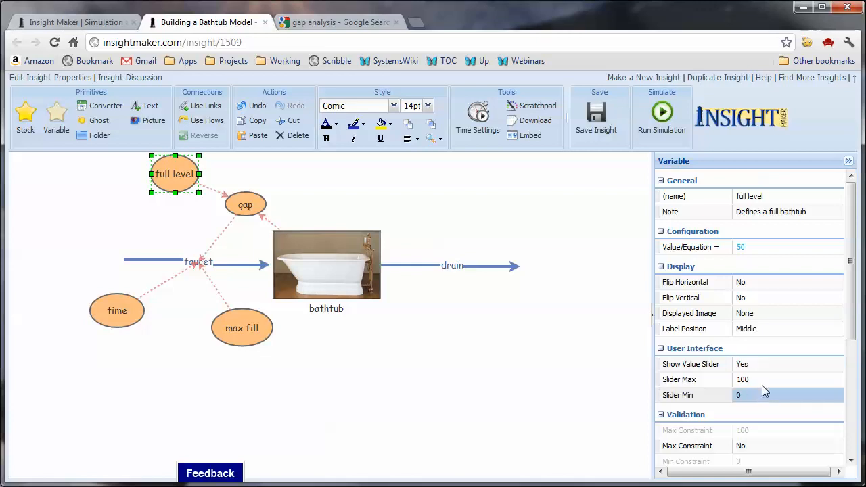
click(763, 381)
click(765, 397)
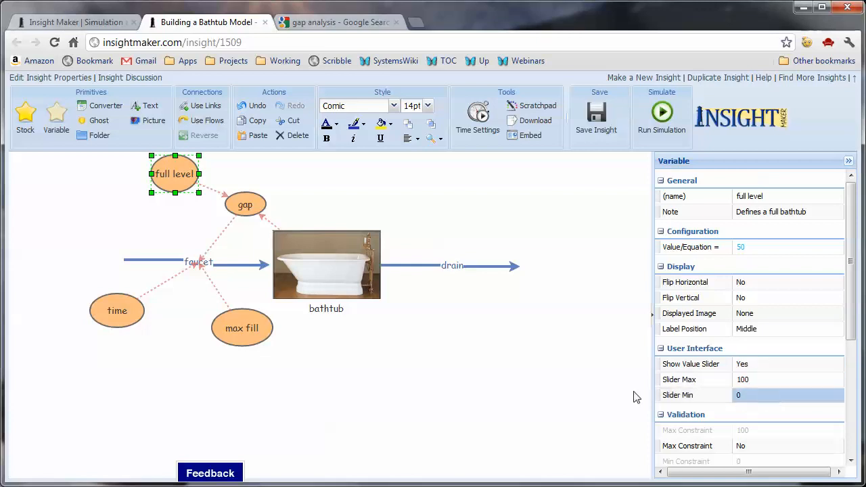
click(567, 386)
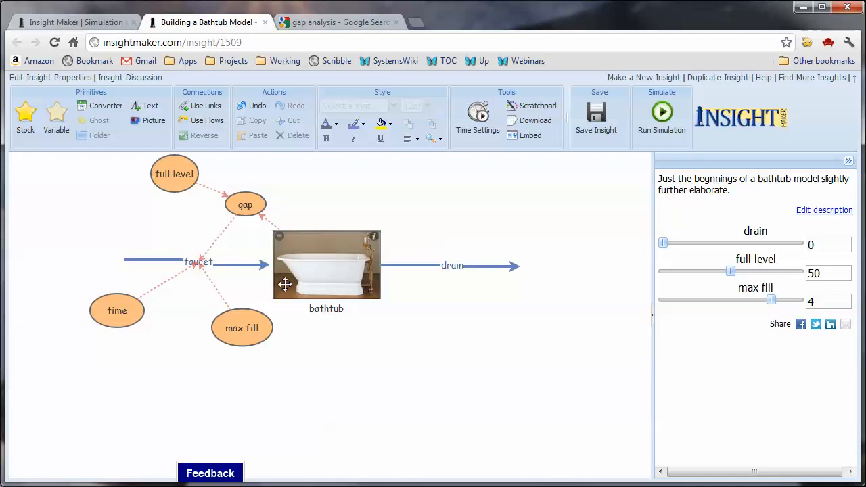
- Spread the max fill and time variables further below the faucet, and shift the rest of the model down together with max fill
drag(262, 330, 232, 369)
drag(115, 323, 68, 357)
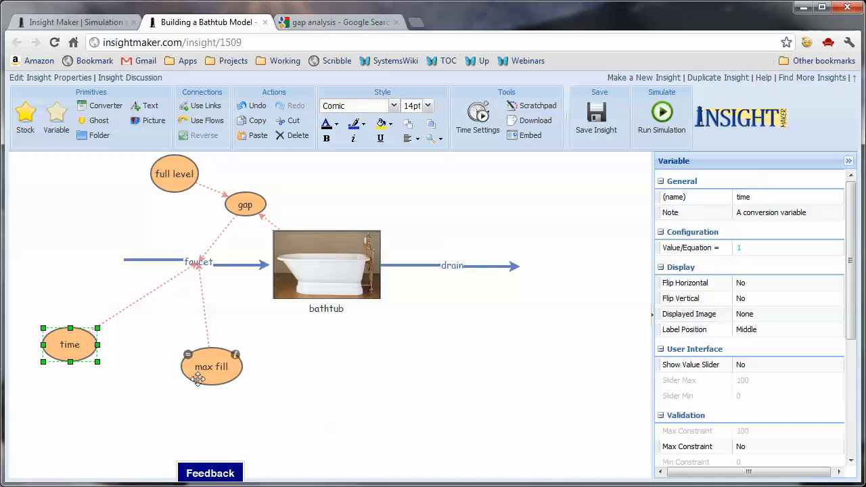
drag(579, 403, 75, 149)
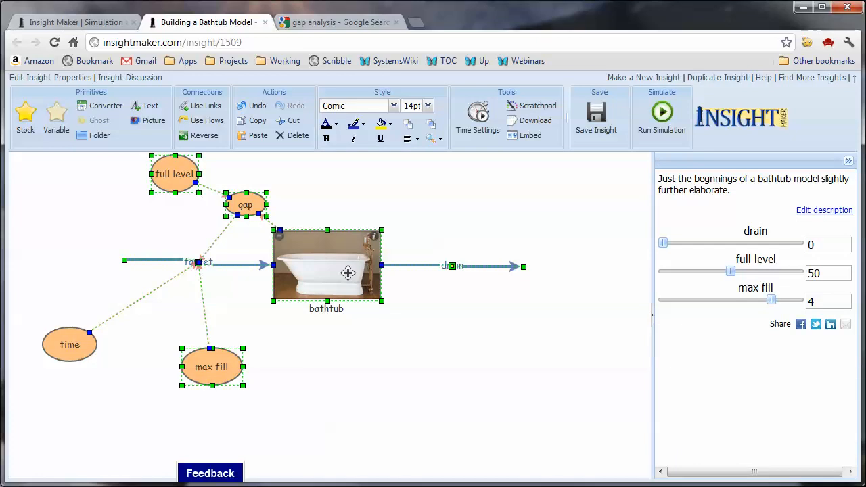
drag(343, 277, 354, 339)
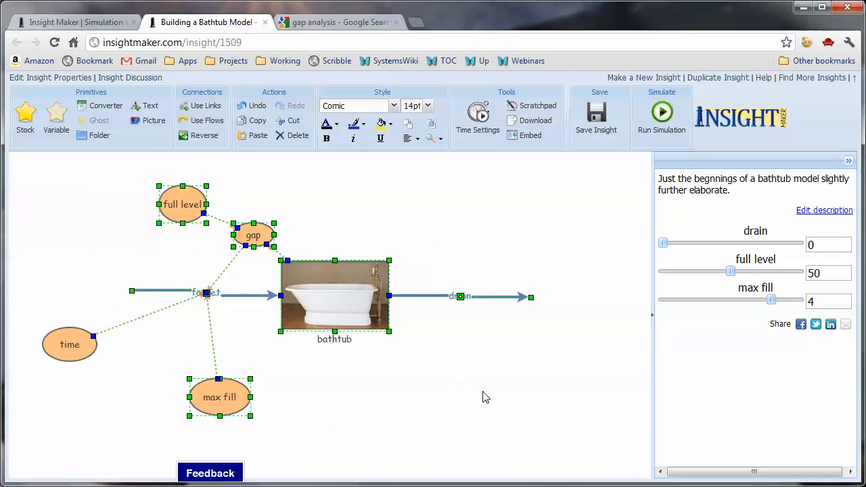
- Move the full level and gap variables slightly higher above the faucet flow, and select the link from gap to faucet
click(350, 248)
drag(186, 207, 178, 188)
drag(253, 234, 254, 216)
click(232, 256)
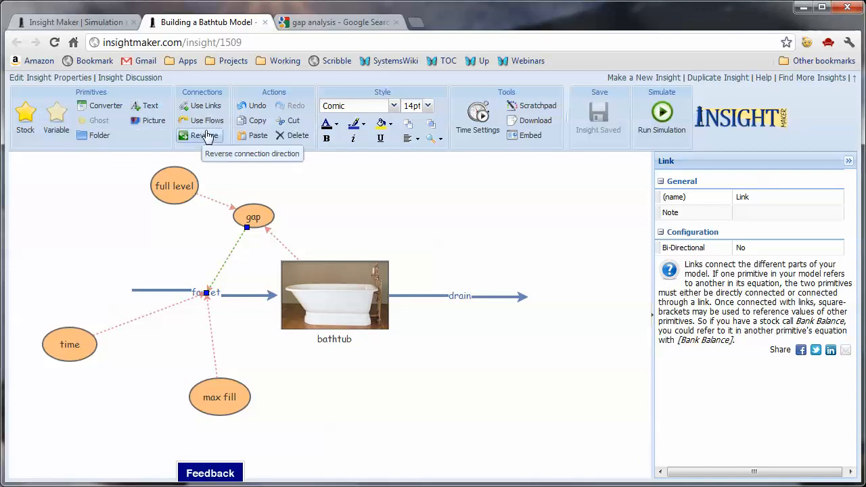
- Add a picture primitive in the empty area above the drain flow and label it "B1 Balance" on two lines
click(150, 121)
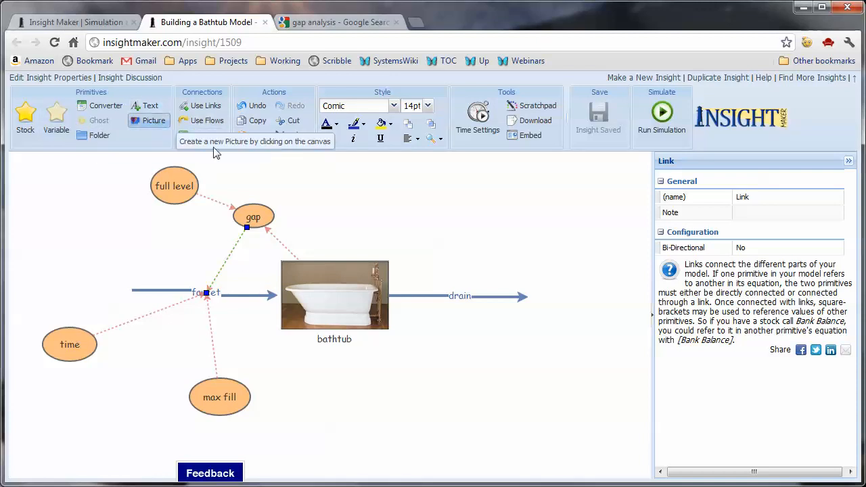
click(438, 224)
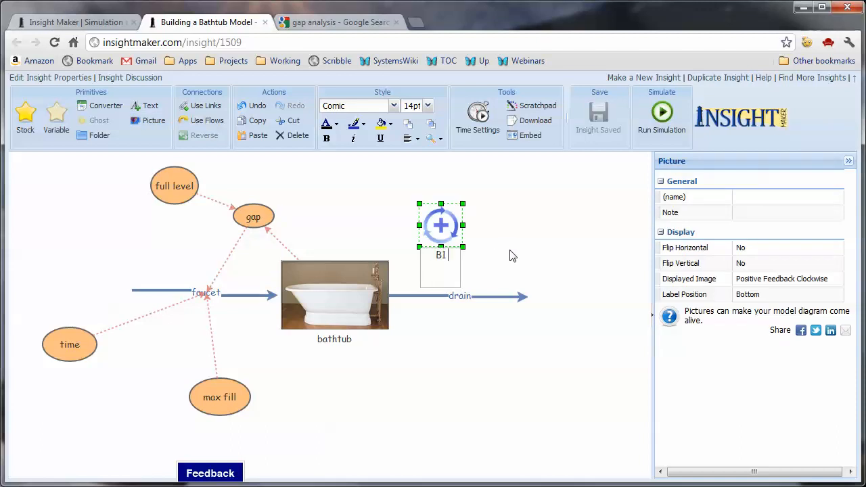
text(lance)
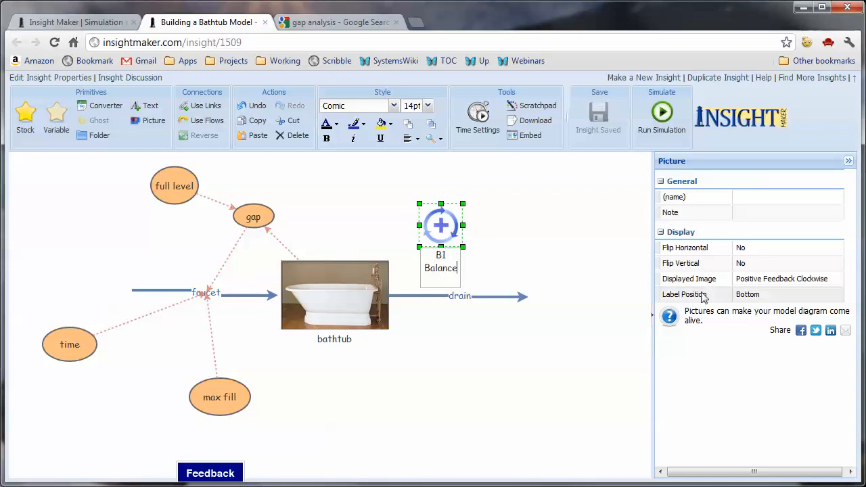
- Change the B1 Balance picture's displayed image to the red Negative Feedback Counterclockwise symbol
click(796, 284)
click(839, 282)
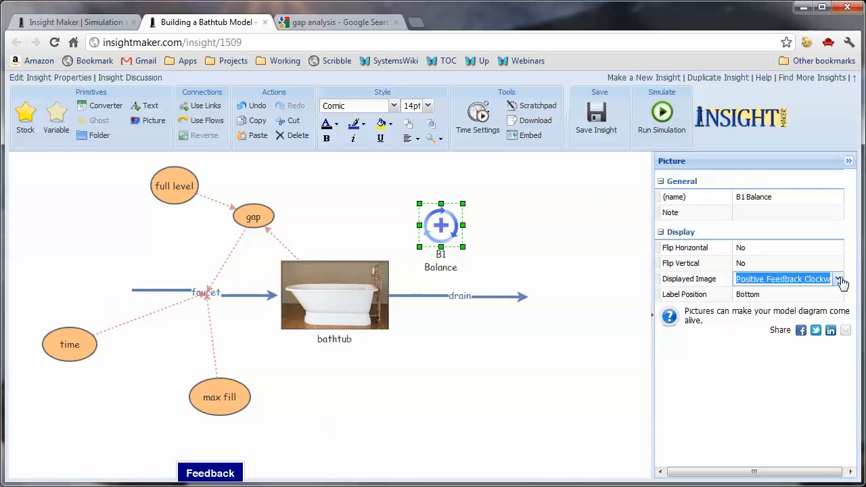
click(837, 278)
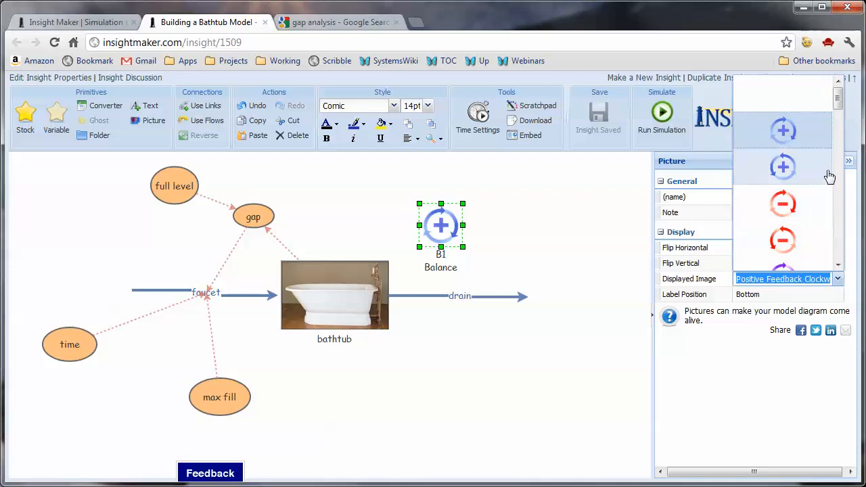
click(805, 245)
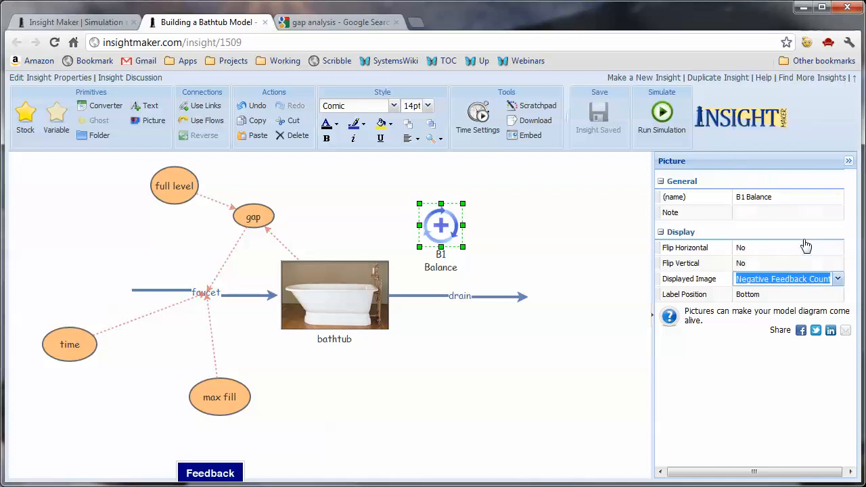
click(602, 226)
click(444, 235)
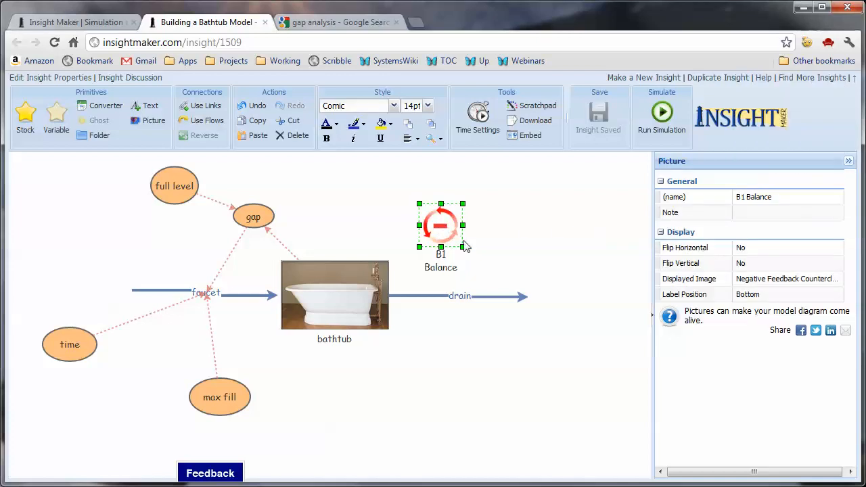
- Shrink the B1 Balance picture to about half size and place it inside the loop between gap, faucet and bathtub
drag(462, 248, 255, 256)
click(363, 213)
click(332, 221)
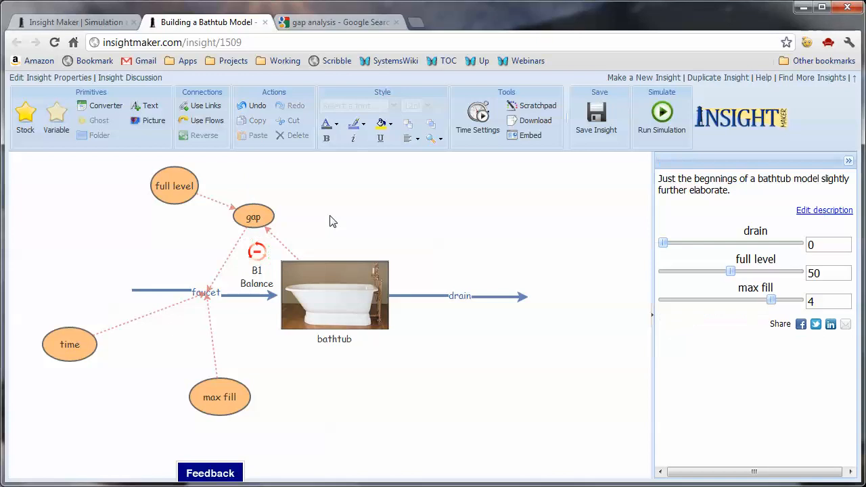
- Change the line colour of the full level to gap link and the gap to faucet link to blue
click(211, 198)
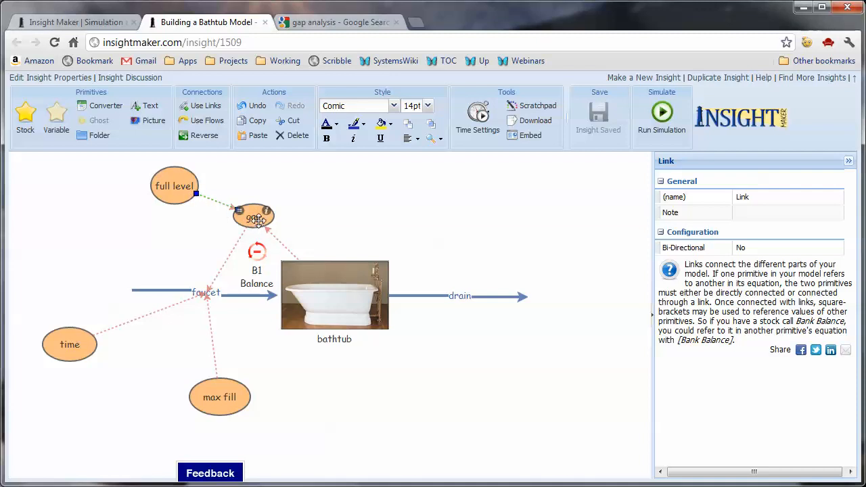
click(363, 124)
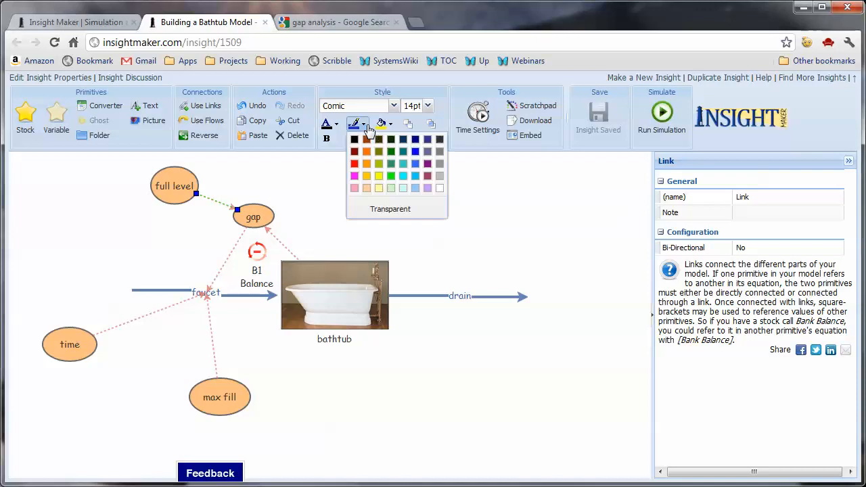
click(415, 152)
click(304, 183)
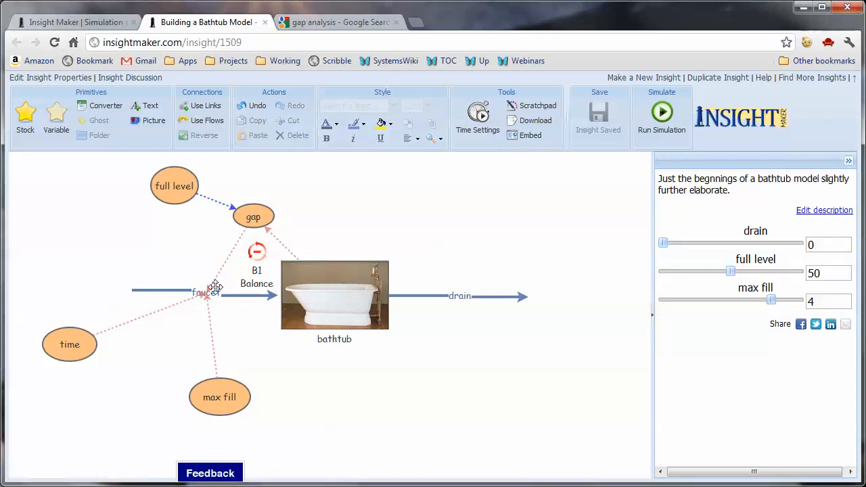
click(228, 259)
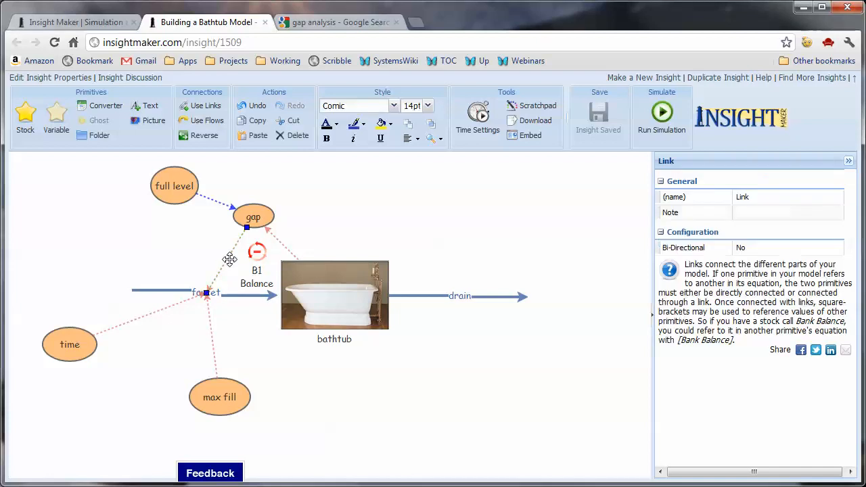
click(371, 128)
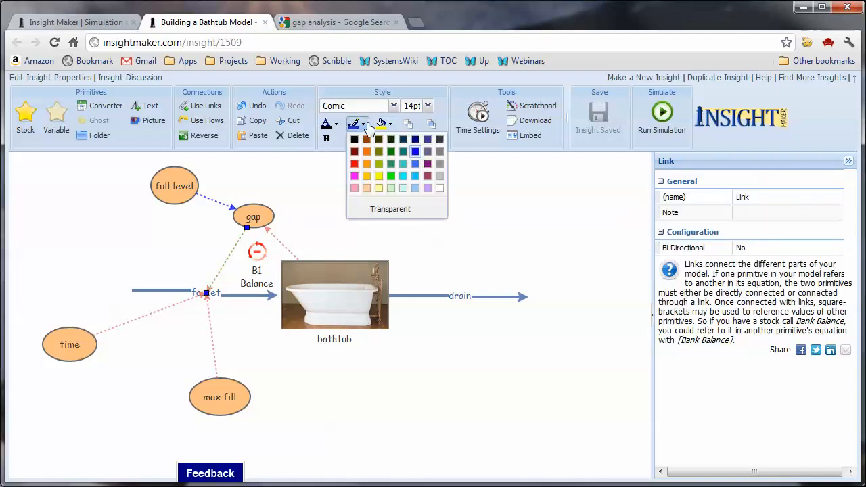
click(419, 155)
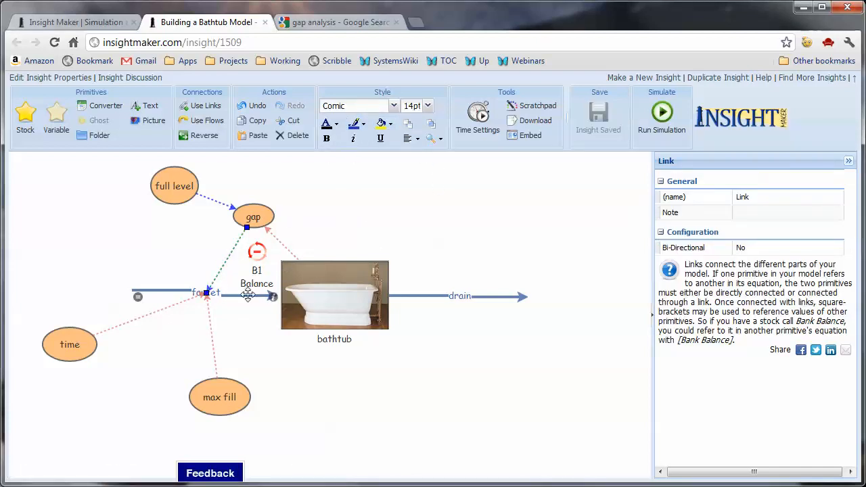
- Change the faucet flow's line colour to the same blue as the links
click(193, 293)
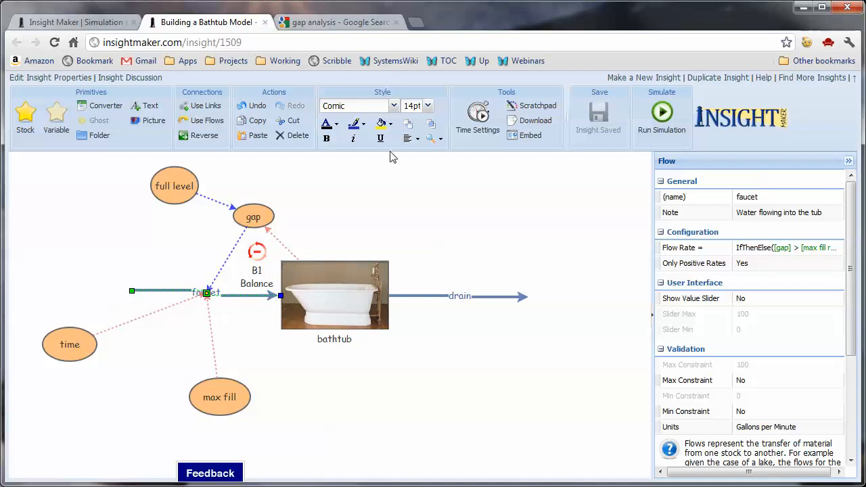
click(363, 125)
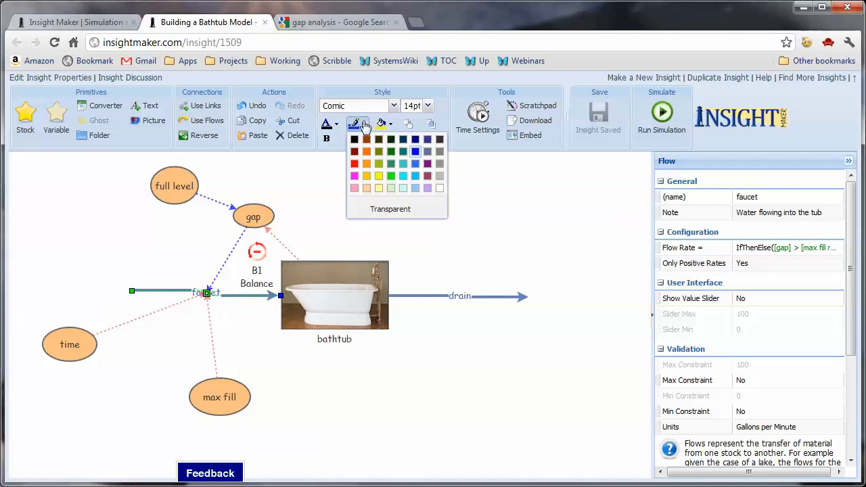
click(416, 151)
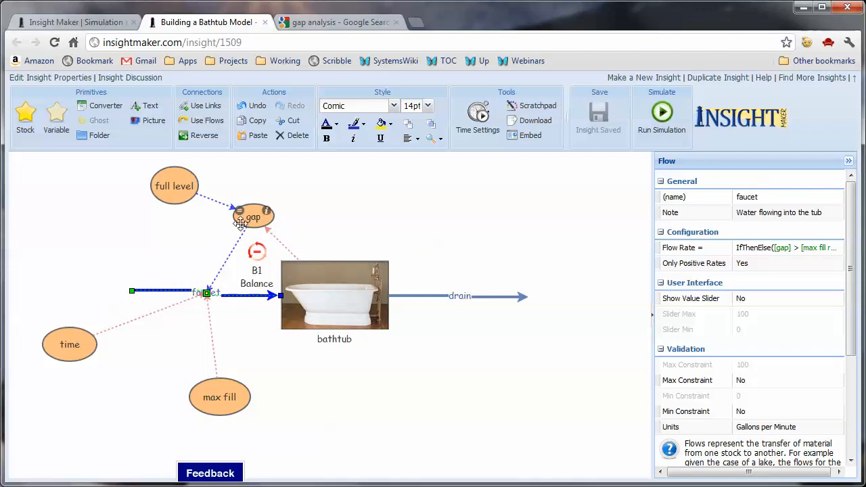
- Change the line colour of the link from bathtub to gap to red
click(284, 251)
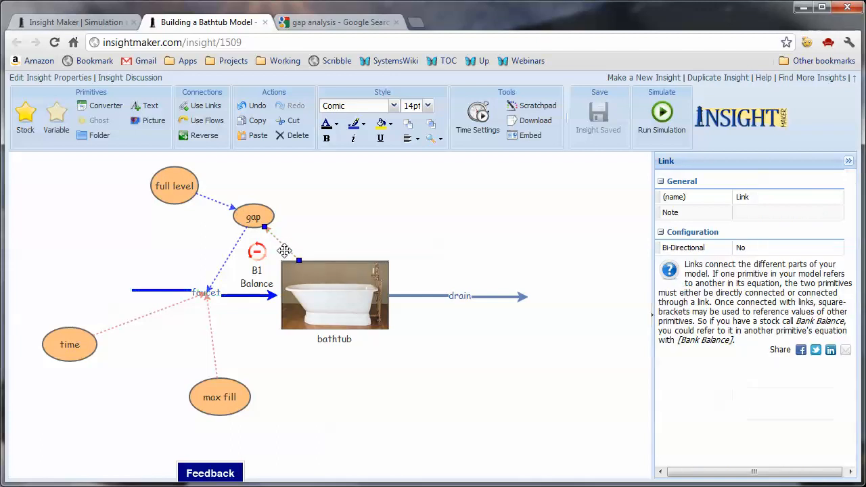
click(360, 126)
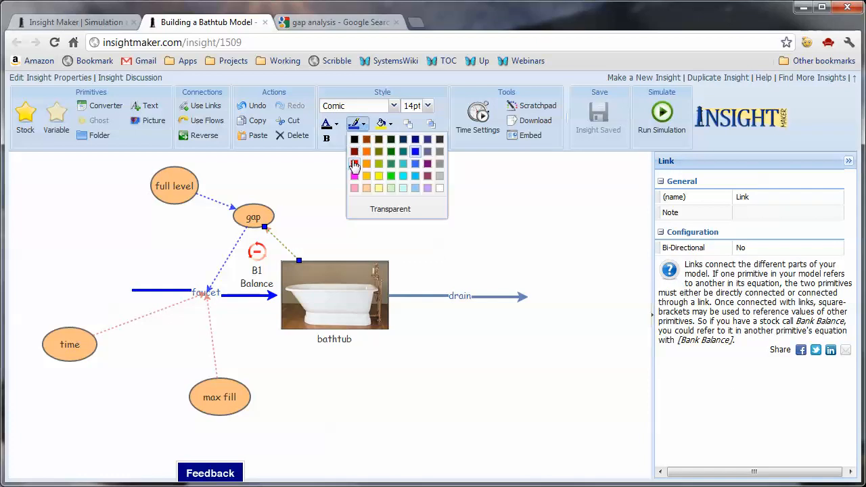
click(354, 165)
click(337, 203)
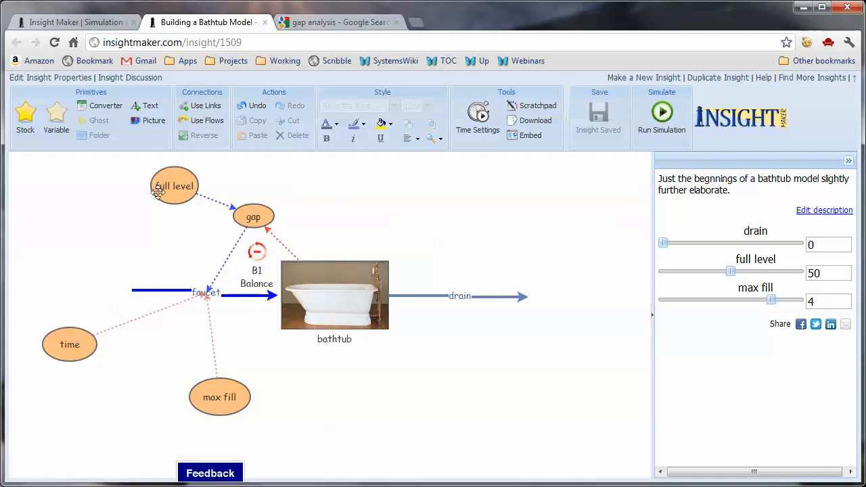
- Add a text area reading "+" above the bathtub, set it to 24pt and remove its underline
click(152, 109)
click(352, 192)
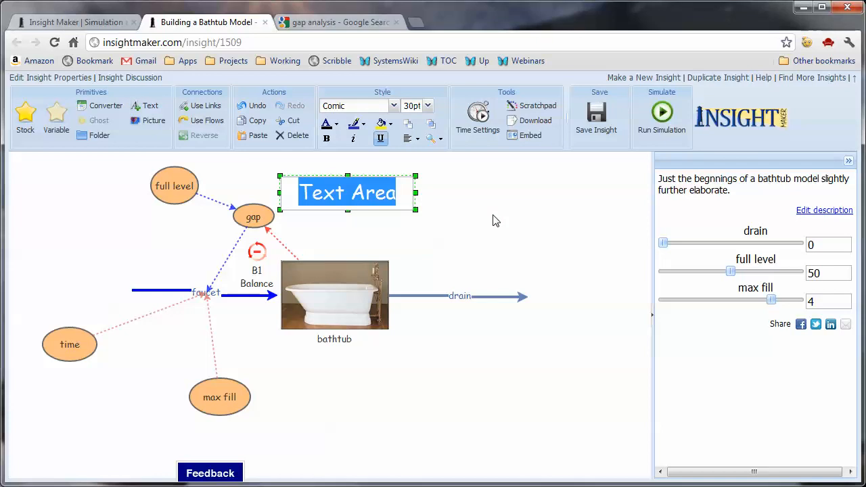
text(+)
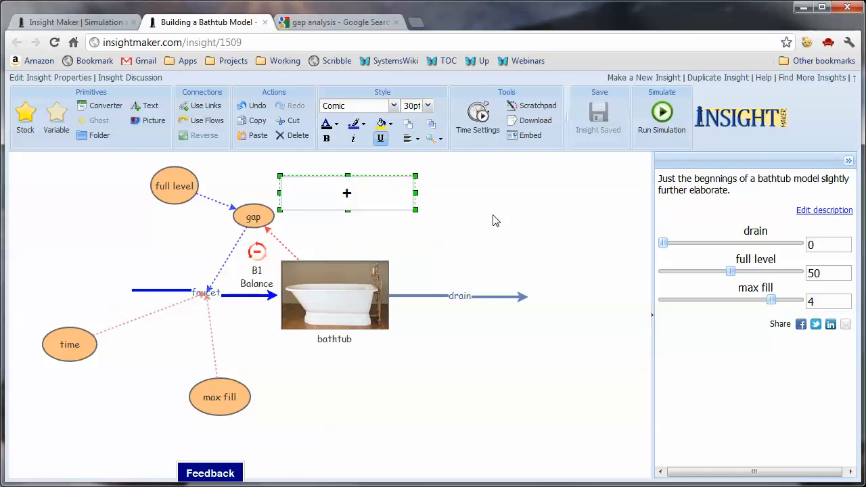
click(427, 106)
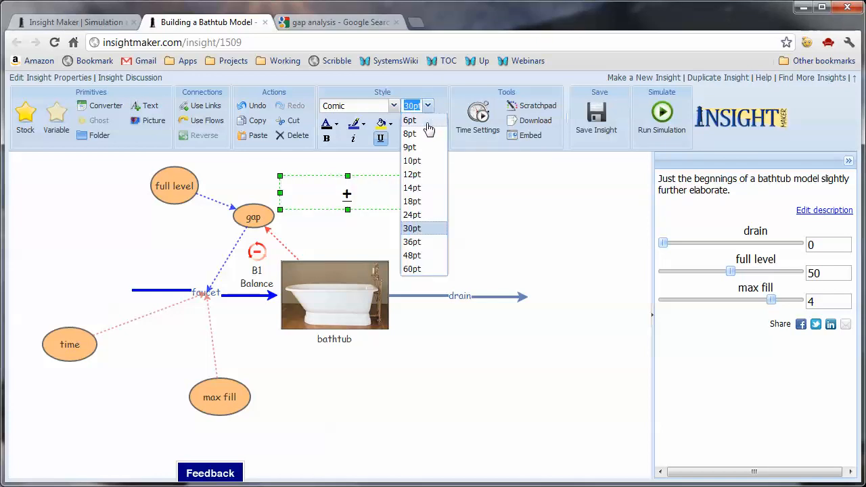
click(412, 214)
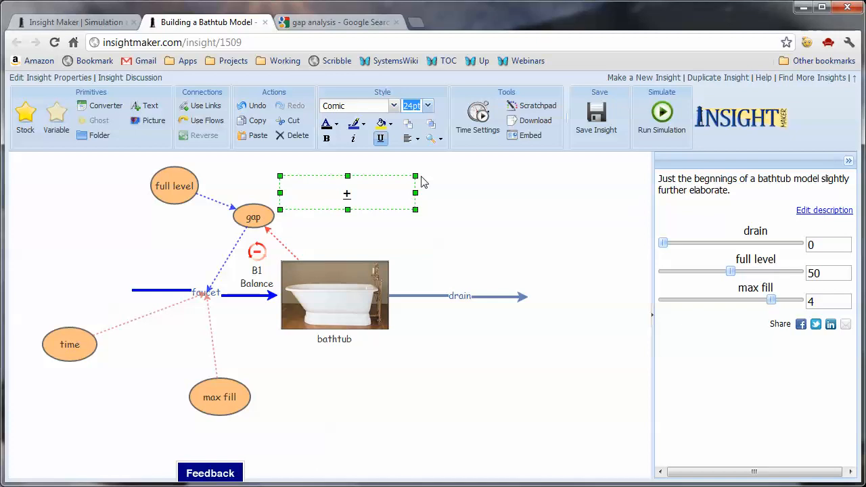
click(382, 138)
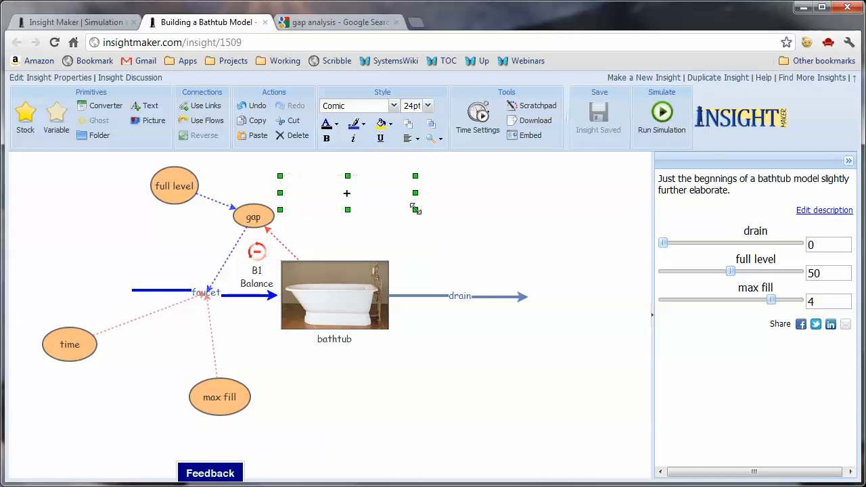
- Shrink the "+" text area, place it beside the arrowhead of the full level to gap link, and colour its text blue
drag(415, 209, 238, 198)
click(347, 218)
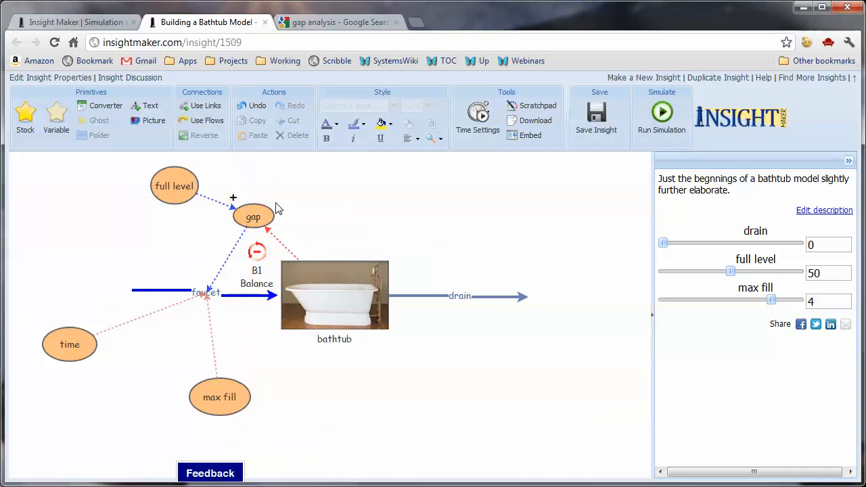
click(234, 196)
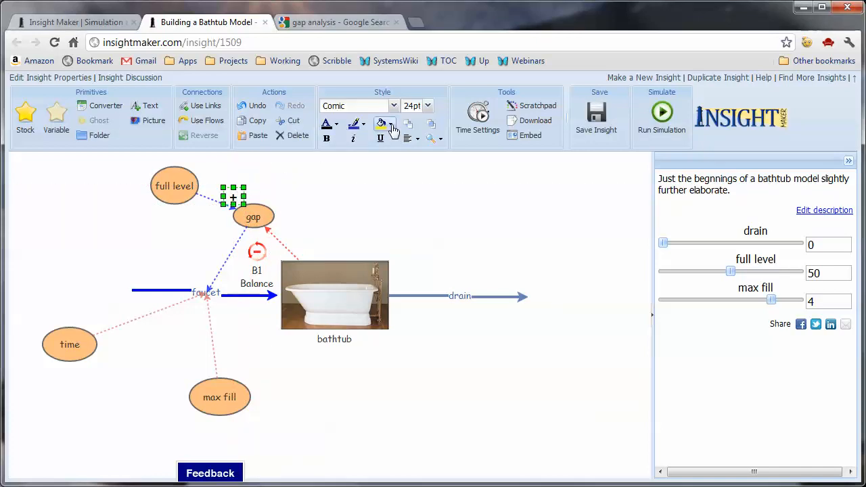
click(327, 125)
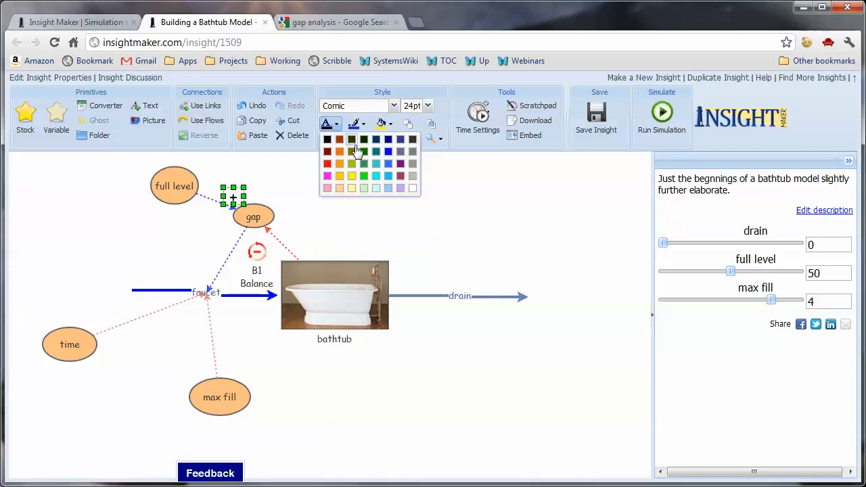
click(387, 164)
click(424, 216)
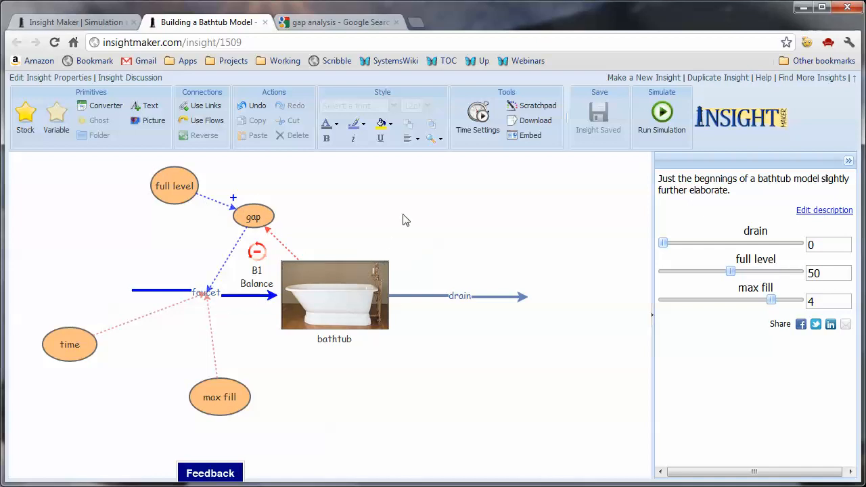
- Examine the feedback loop symbols available as displayed images for the B1 Balance picture, keeping the current one
click(255, 252)
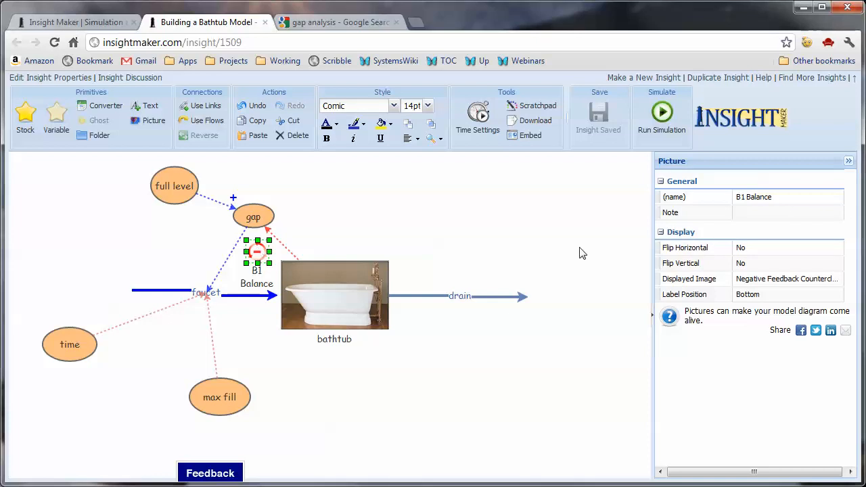
click(831, 279)
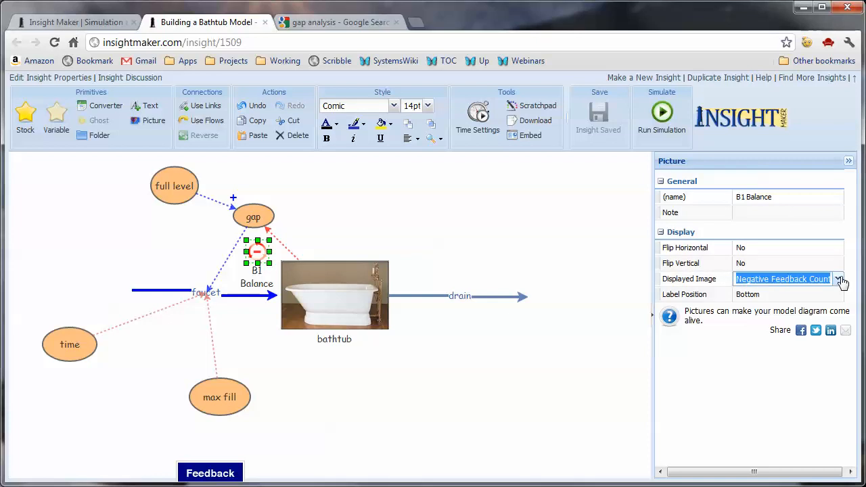
click(839, 280)
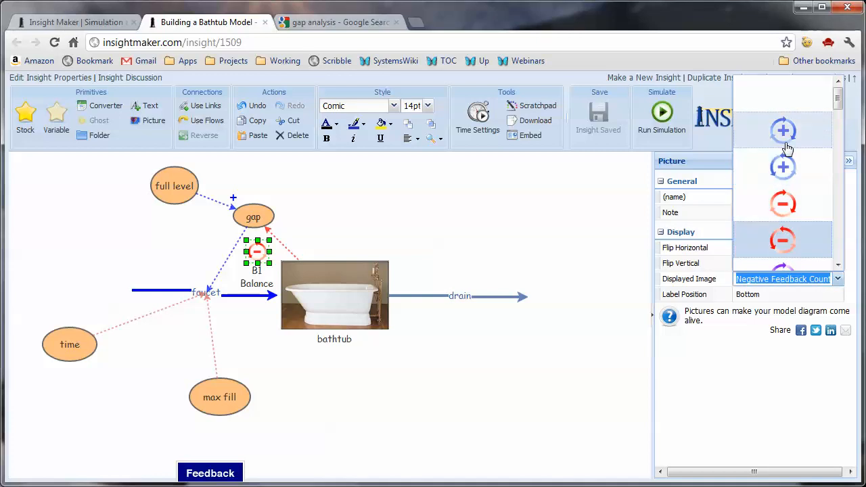
click(338, 216)
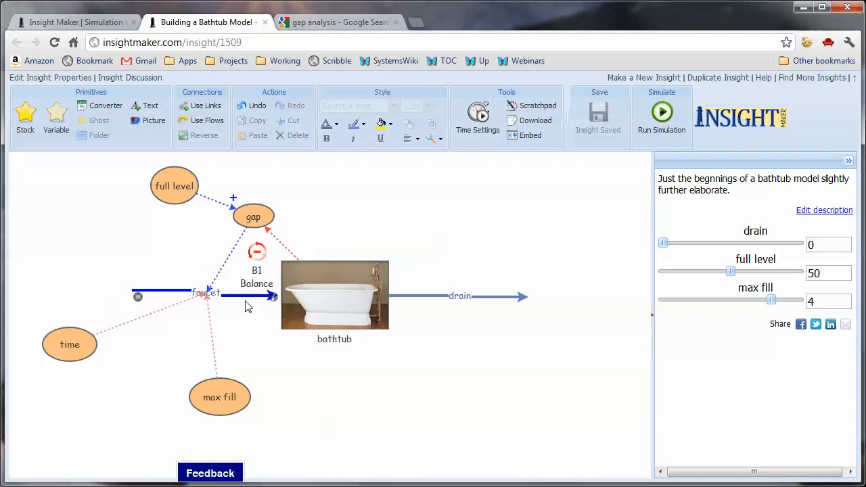
- Move the max fill variable slightly up and to the right, closer to the faucet flow
click(231, 396)
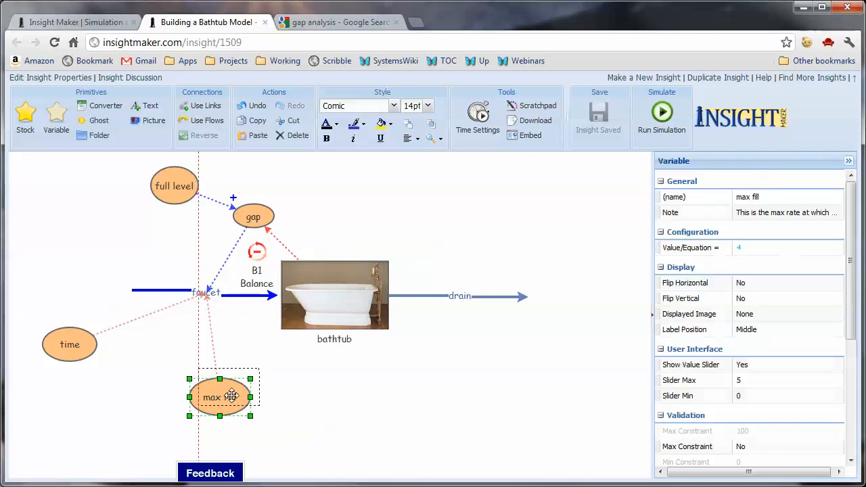
drag(231, 396, 244, 373)
click(323, 401)
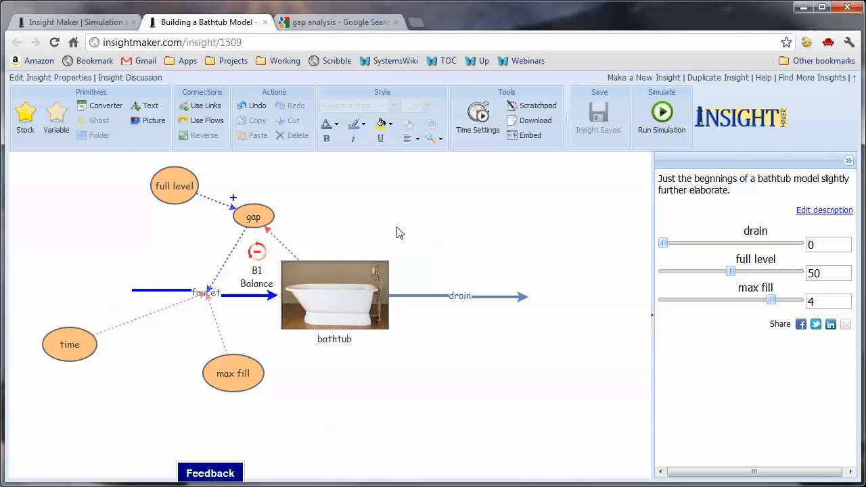
mouse_move(170, 213)
mouse_move(257, 372)
mouse_move(175, 301)
mouse_move(303, 307)
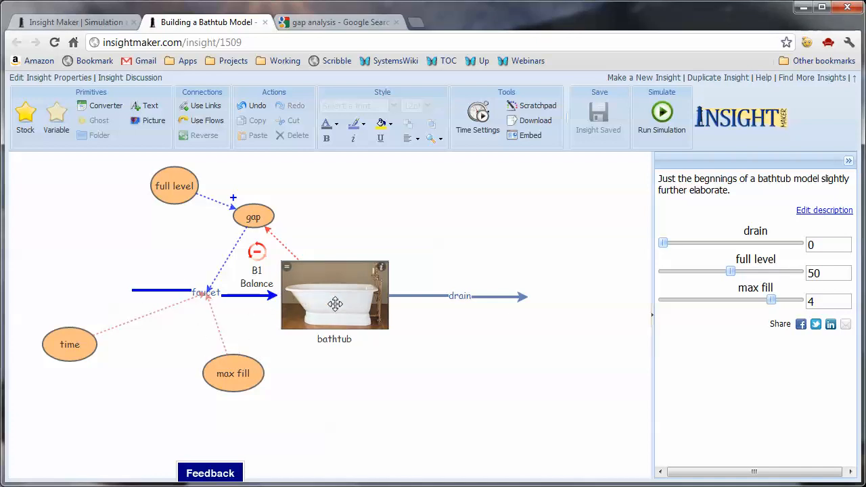